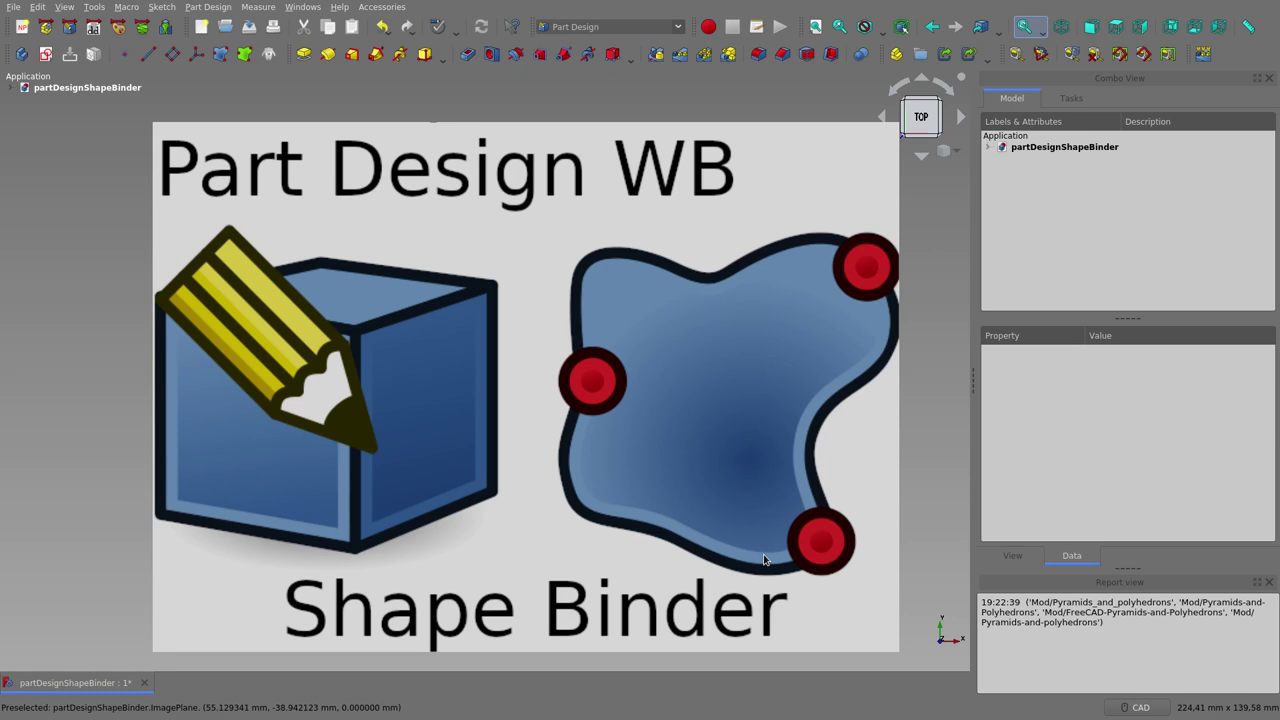
Expand the partDesignShapeBinder document and hide the imagenes title-image group.
{"action": "left_click", "coordinate": [10, 90]}
{"action": "left_click", "coordinate": [46, 104]}
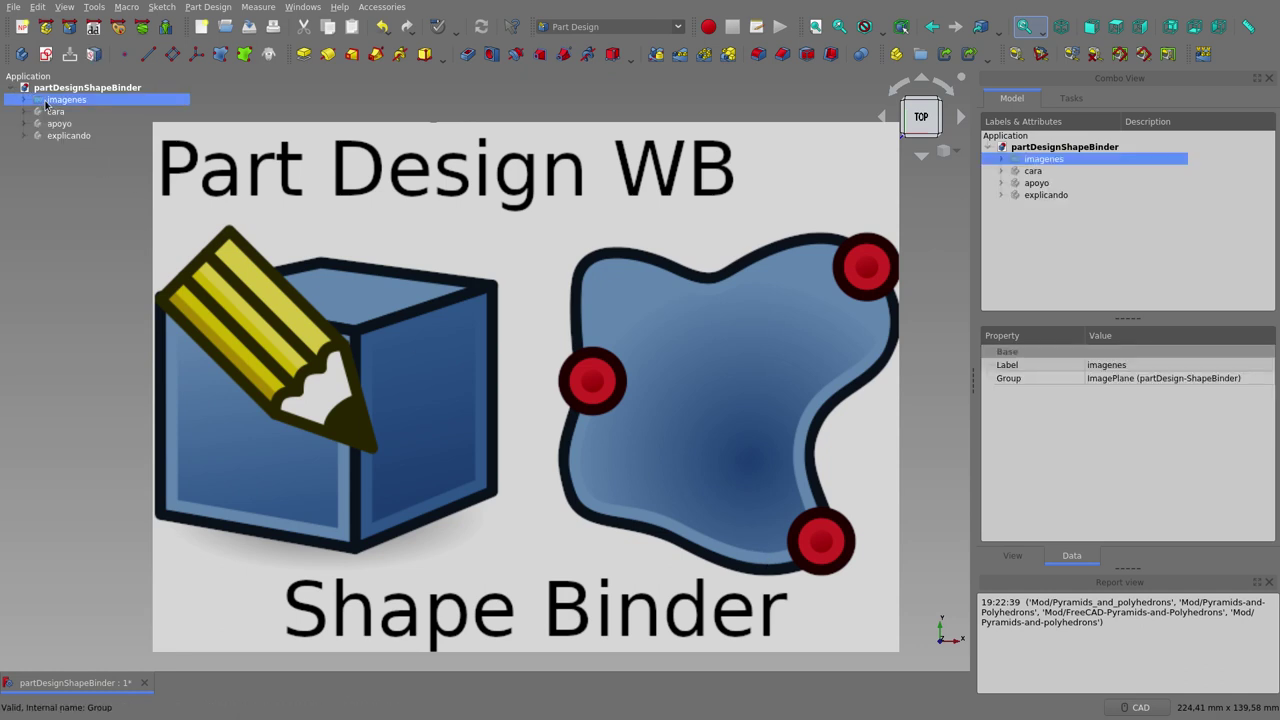
{"action": "key", "text": "space"}
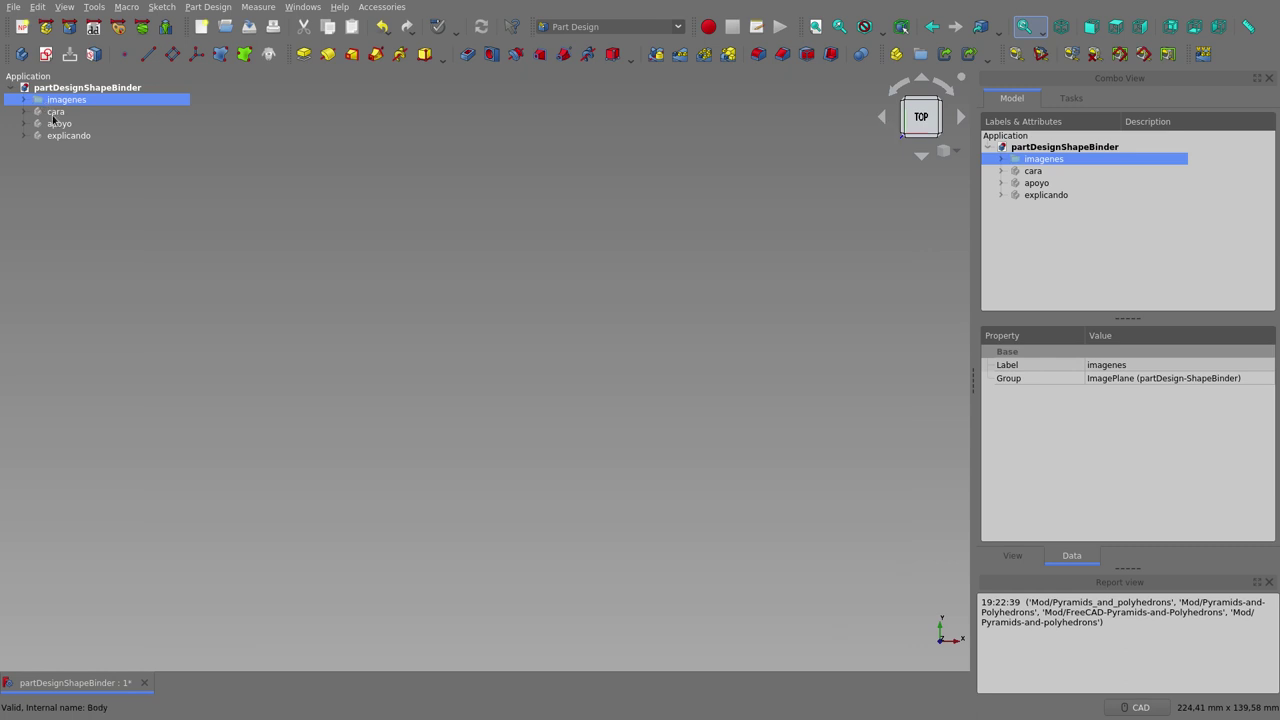
Show the yellow cara smiley plate, then orbit and zoom to inspect its eye holes and mouth.
{"action": "left_click", "coordinate": [55, 112]}
{"action": "key", "text": "space"}
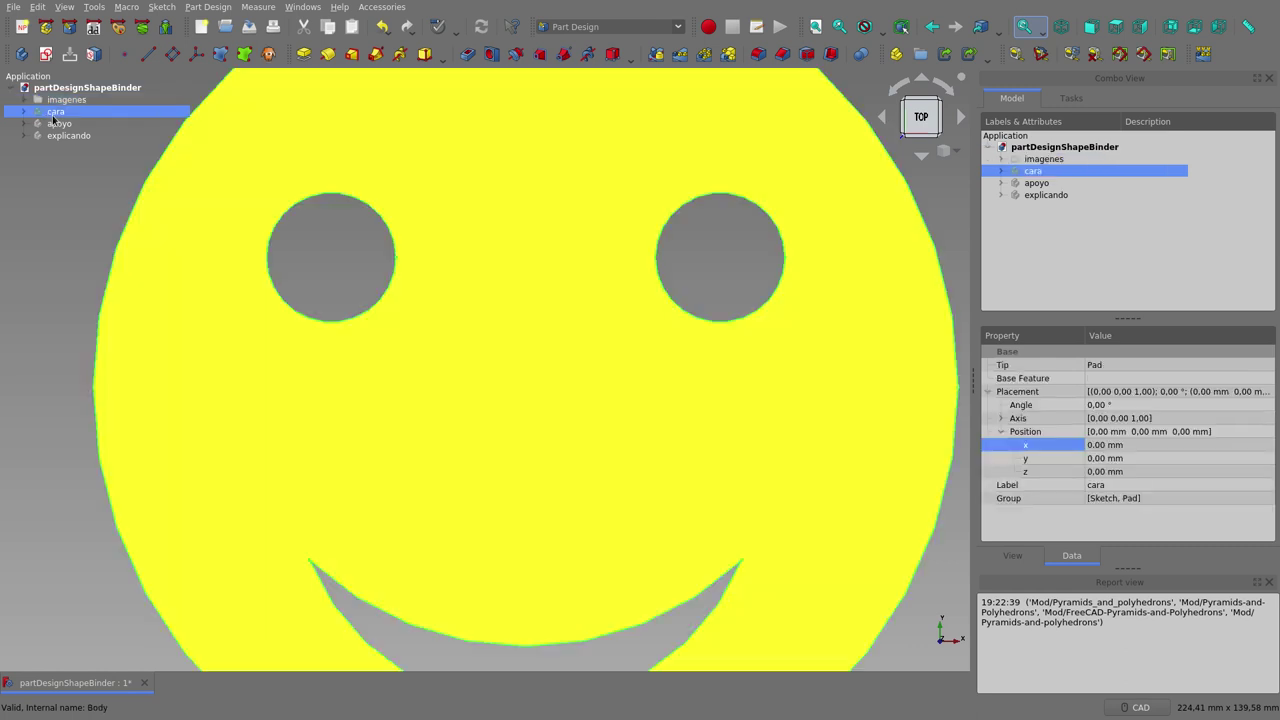
{"action": "scroll", "coordinate": [488, 330], "scroll_direction": "down", "scroll_amount": 5}
{"action": "left_click", "coordinate": [760, 273]}
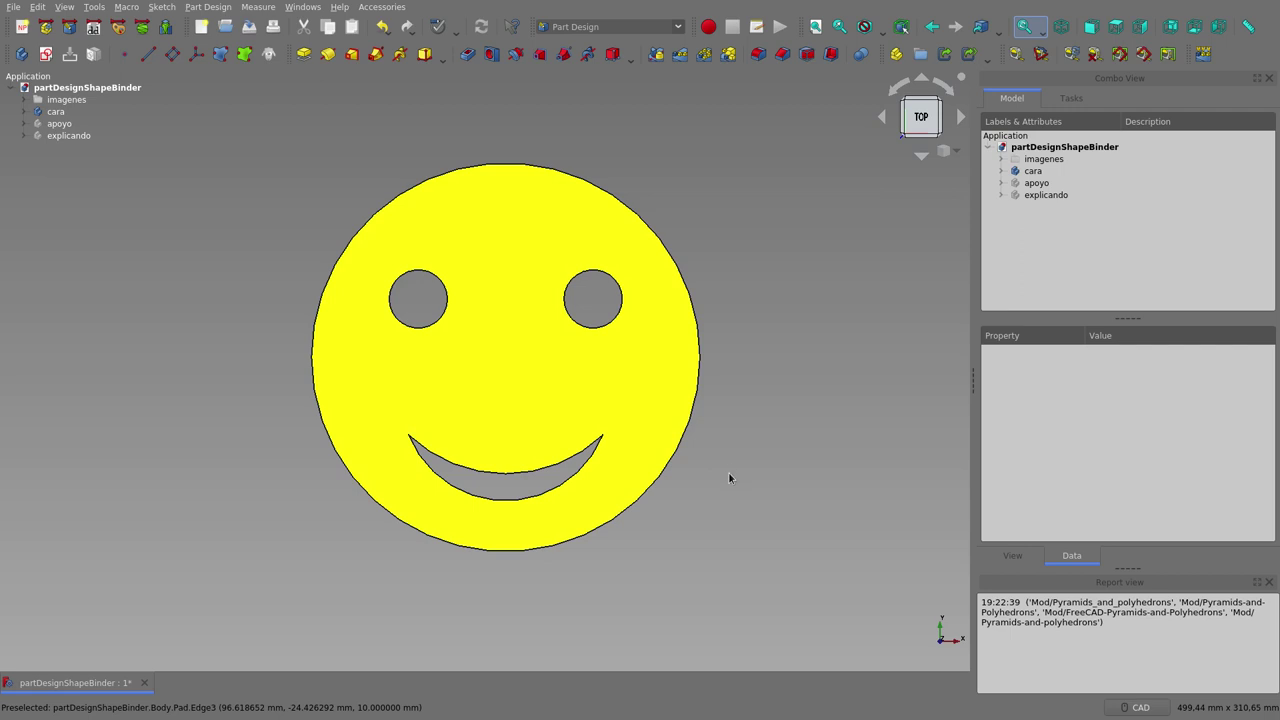
{"action": "middle_click_drag", "start_coordinate": [728, 478], "coordinate": [629, 444]}
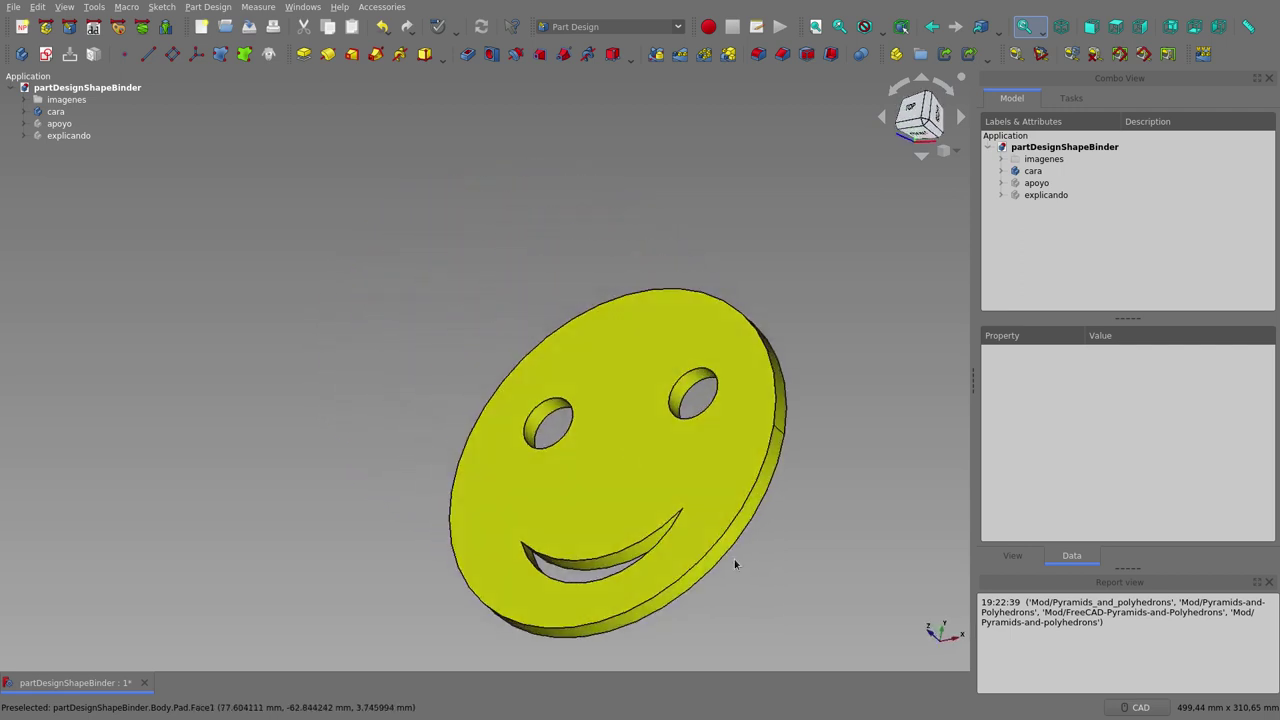
{"action": "scroll", "coordinate": [734, 559], "scroll_direction": "up", "scroll_amount": 2}
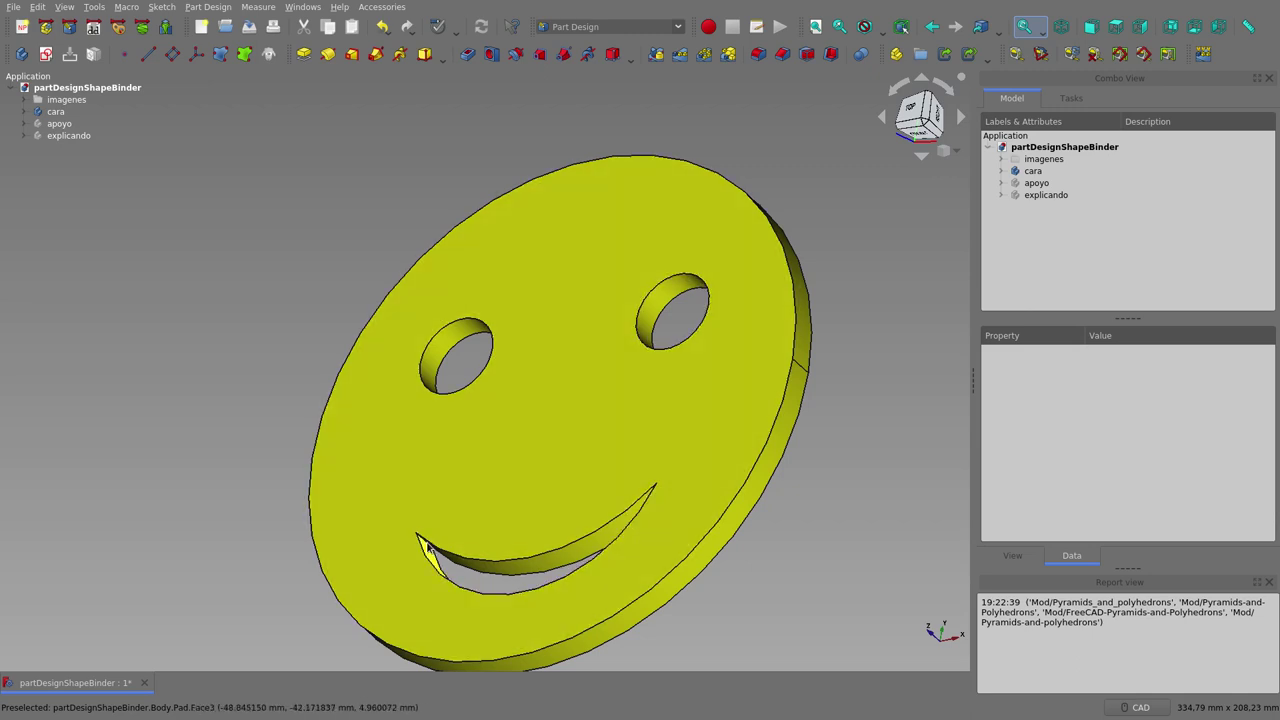
{"action": "middle_click_drag", "start_coordinate": [651, 410], "coordinate": [707, 424]}
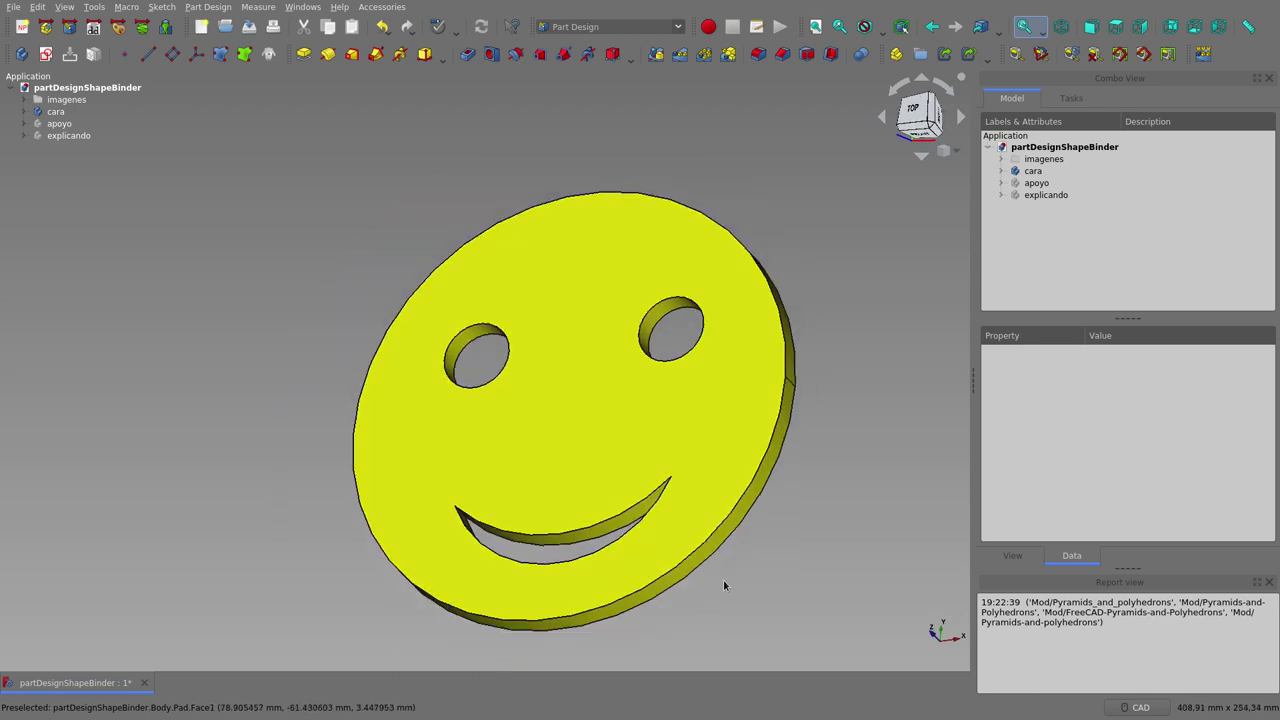
{"action": "scroll", "coordinate": [724, 586], "scroll_direction": "up", "scroll_amount": 2}
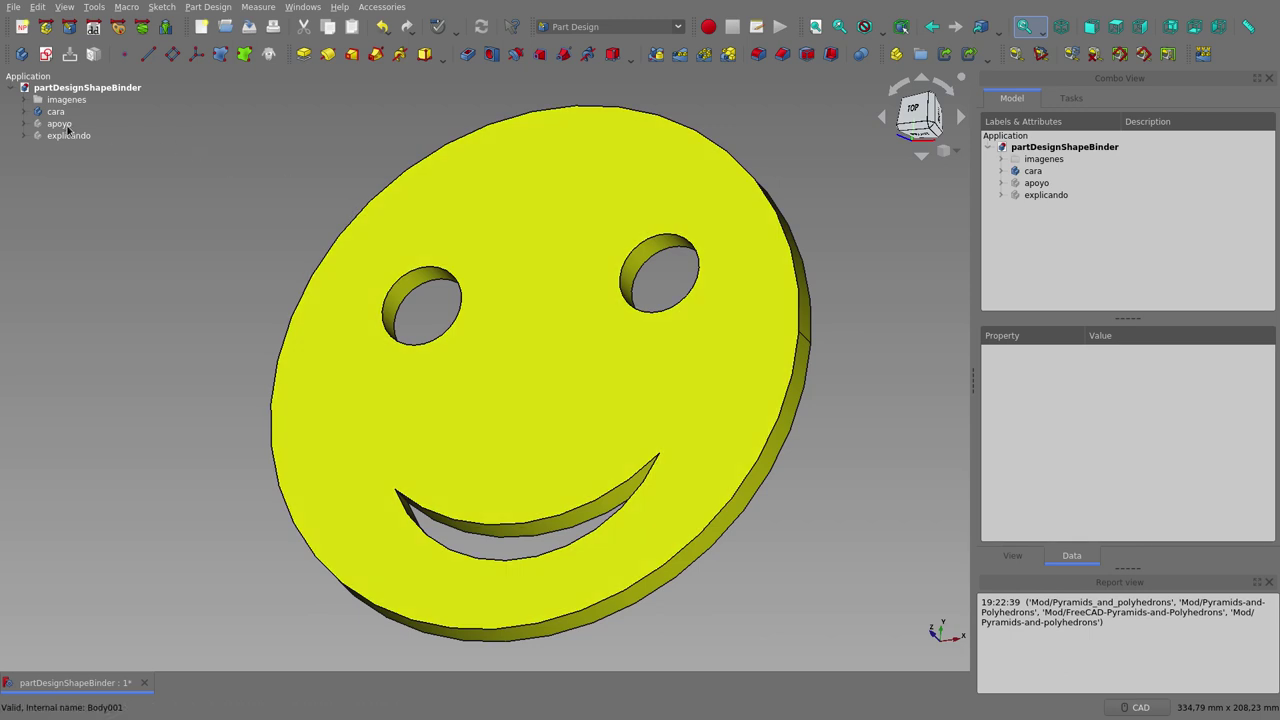
Make the green apoyo base visible beneath the smiley.
{"action": "middle_click_drag", "start_coordinate": [409, 356], "coordinate": [515, 364]}
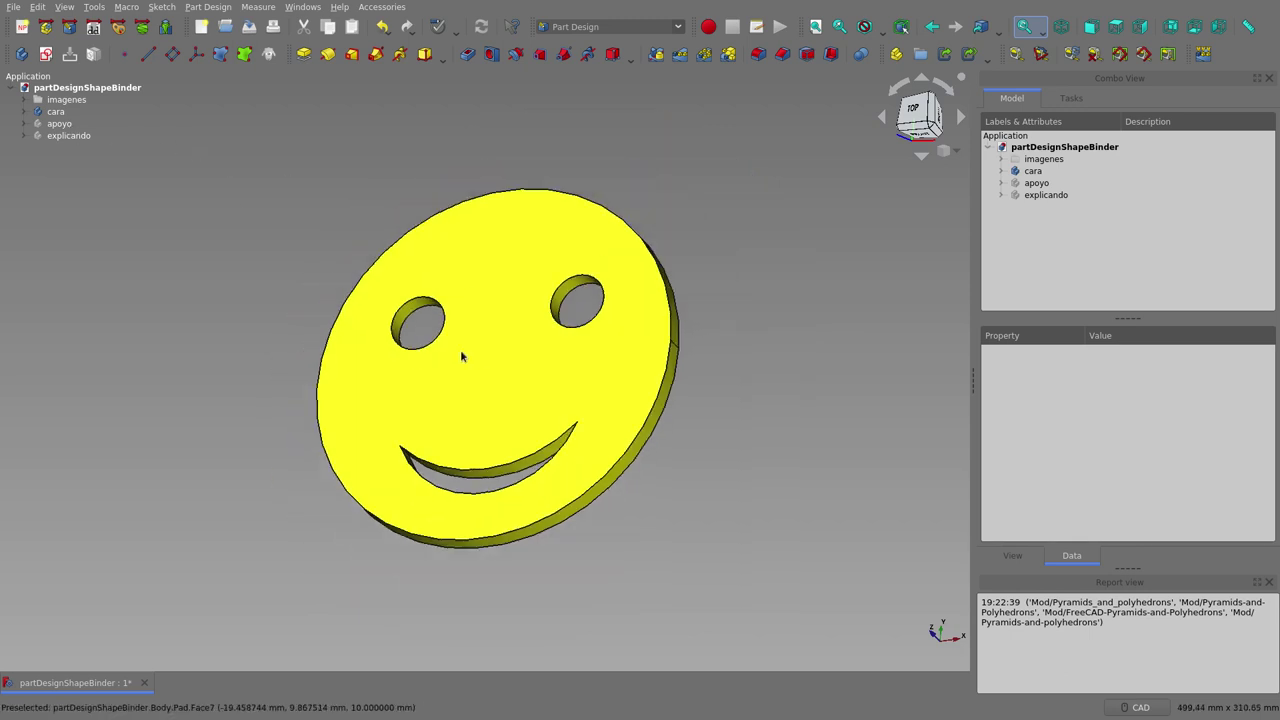
{"action": "left_click", "coordinate": [59, 123]}
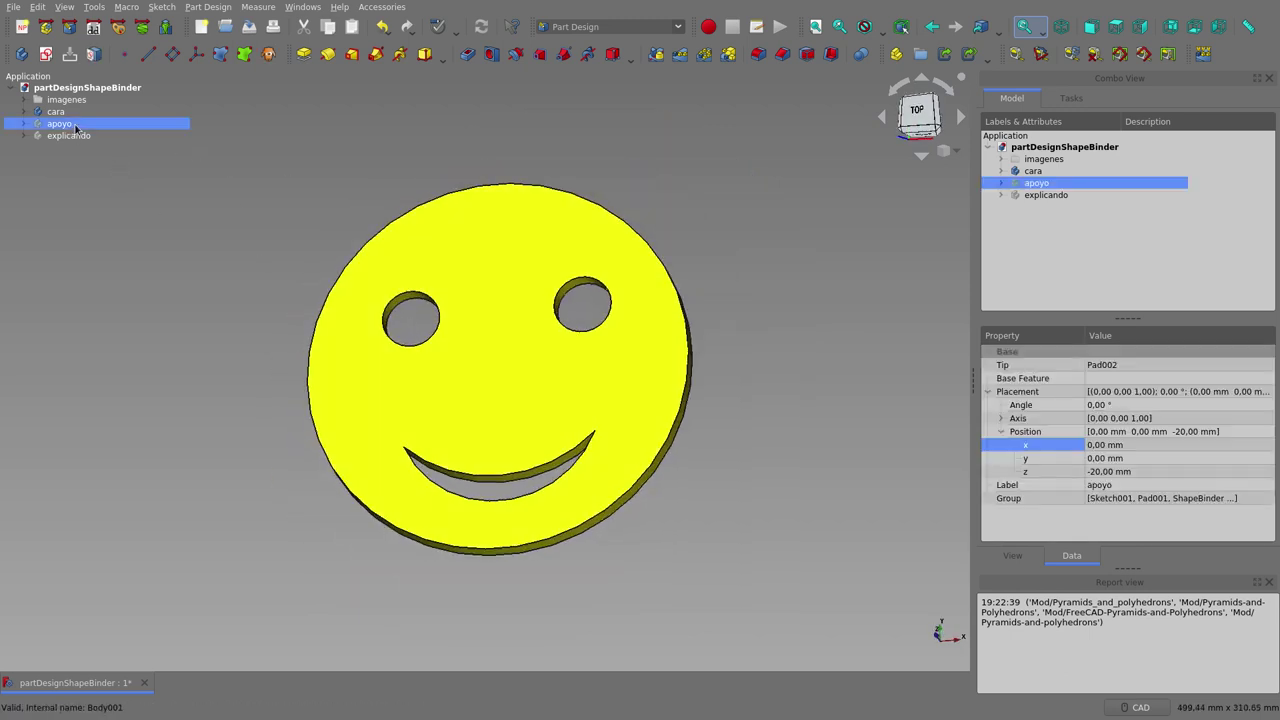
{"action": "key", "text": "space"}
{"action": "scroll", "coordinate": [459, 380], "scroll_direction": "down", "scroll_amount": 3}
{"action": "left_click", "coordinate": [476, 528]}
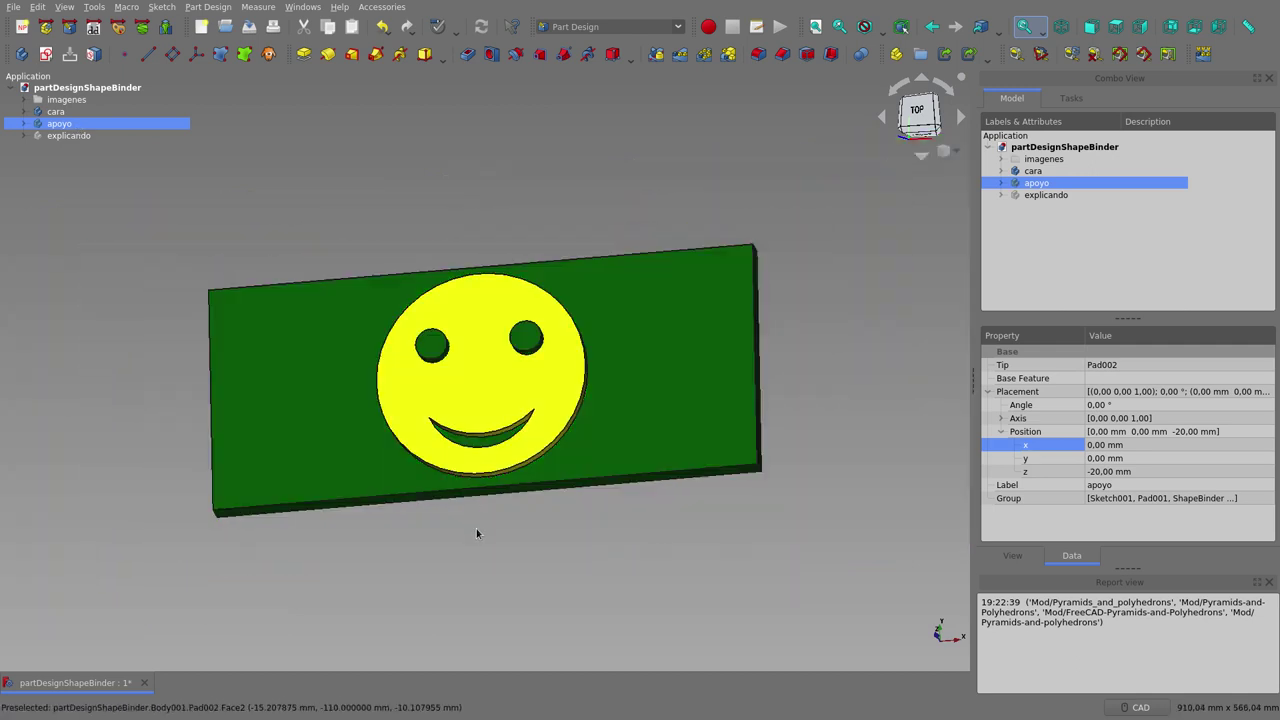
Temporarily hide cara to inspect the base's pegs, then show the smiley again.
{"action": "left_click", "coordinate": [67, 126]}
{"action": "left_click", "coordinate": [57, 112]}
{"action": "key", "text": "space"}
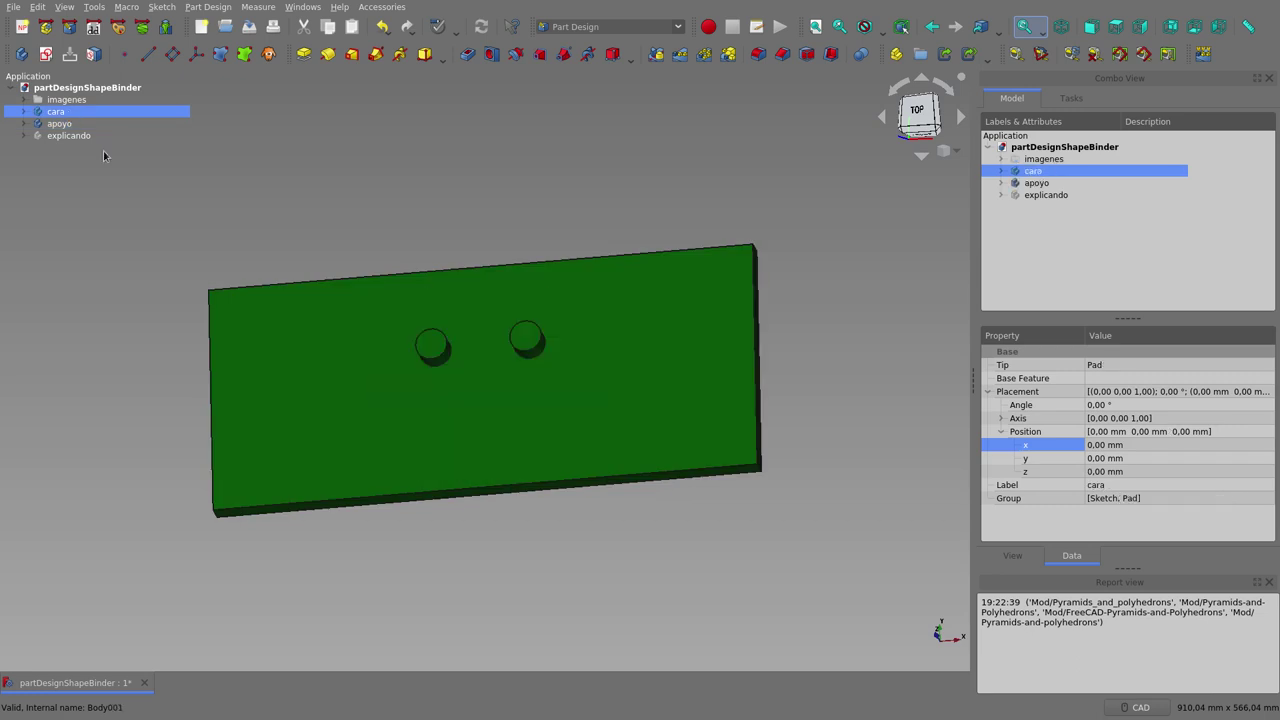
{"action": "middle_click_drag", "start_coordinate": [428, 410], "coordinate": [493, 292]}
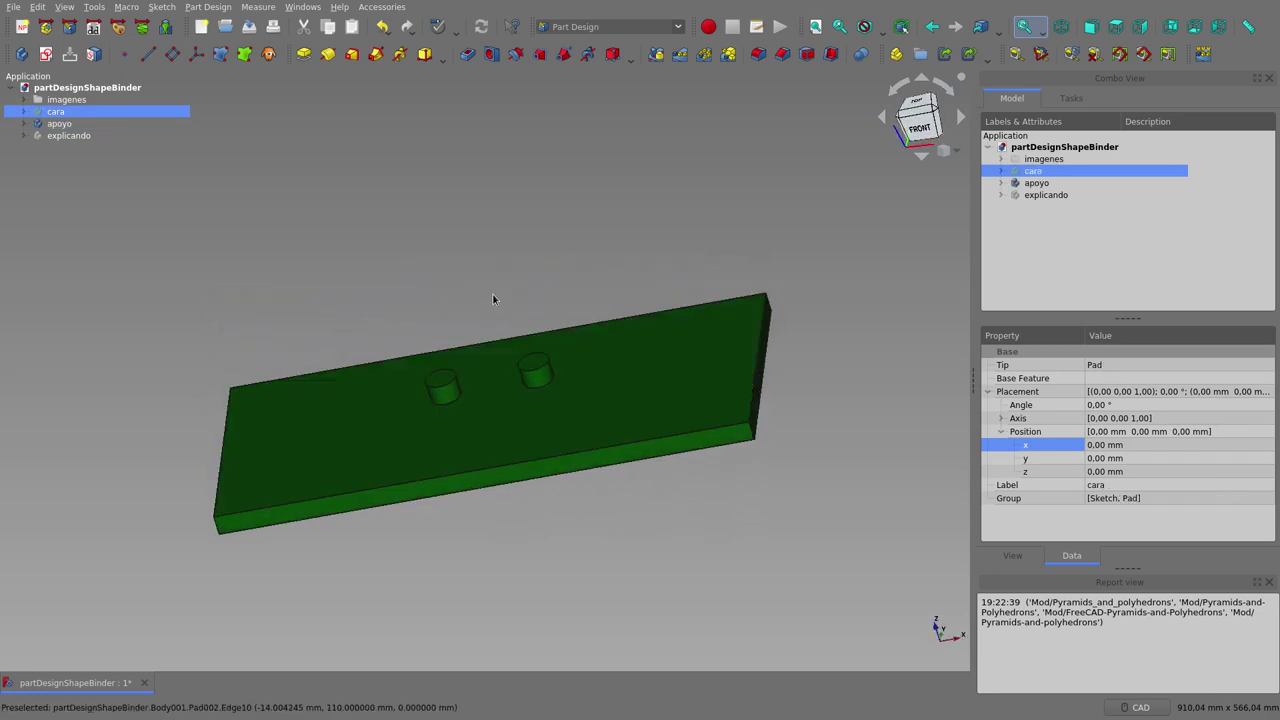
{"action": "left_click", "coordinate": [66, 115]}
{"action": "key", "text": "space"}
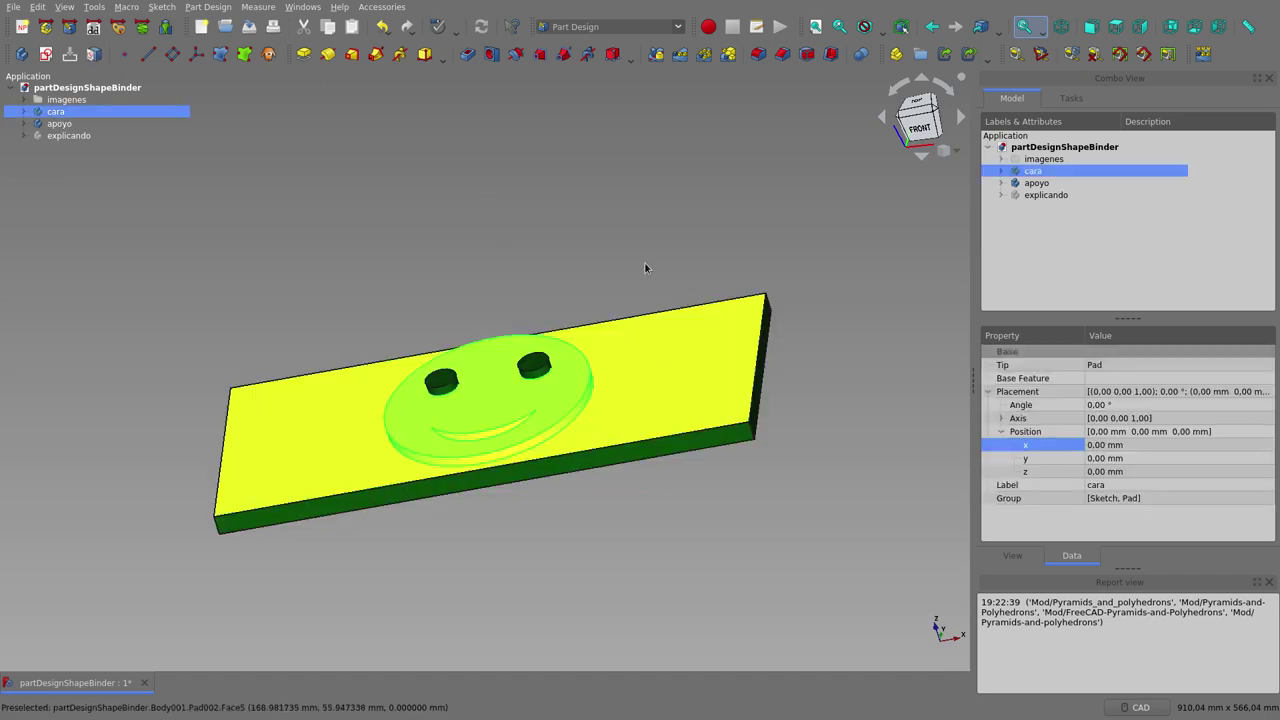
Orbit and zoom to view the smiley seated on the base at a flatter angle.
{"action": "left_click", "coordinate": [598, 219]}
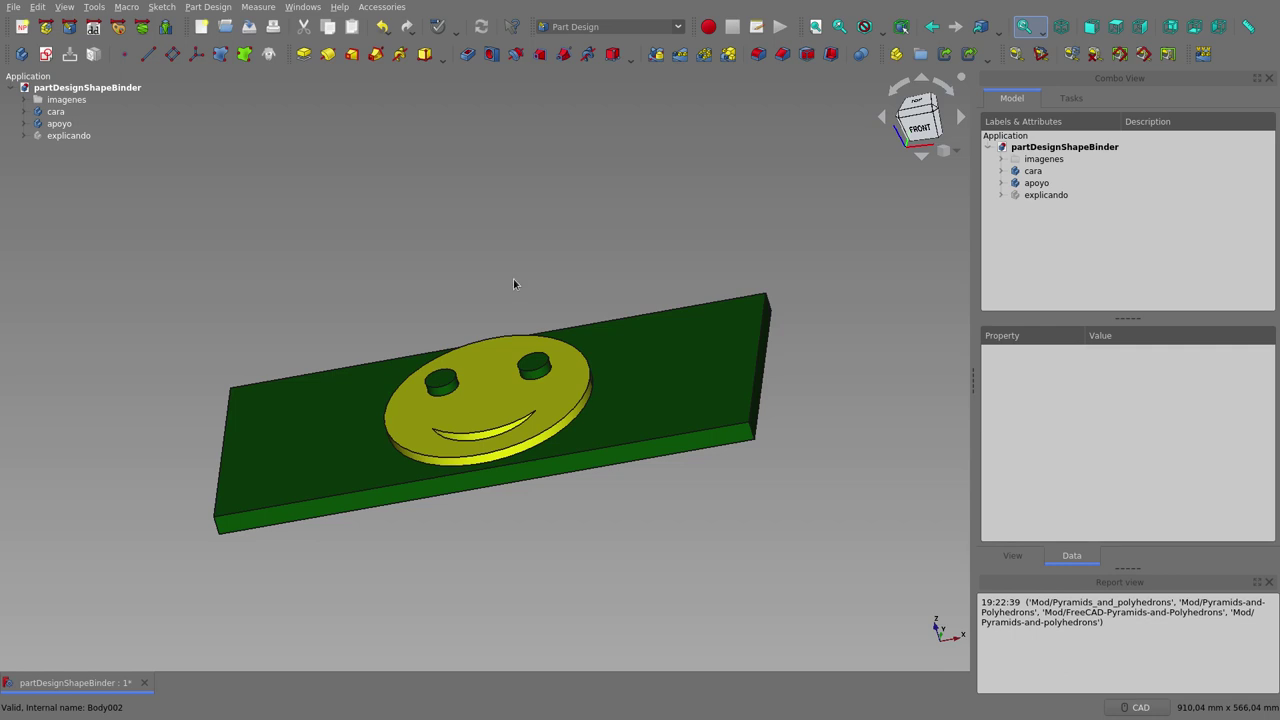
{"action": "middle_click_drag", "start_coordinate": [513, 283], "coordinate": [551, 257]}
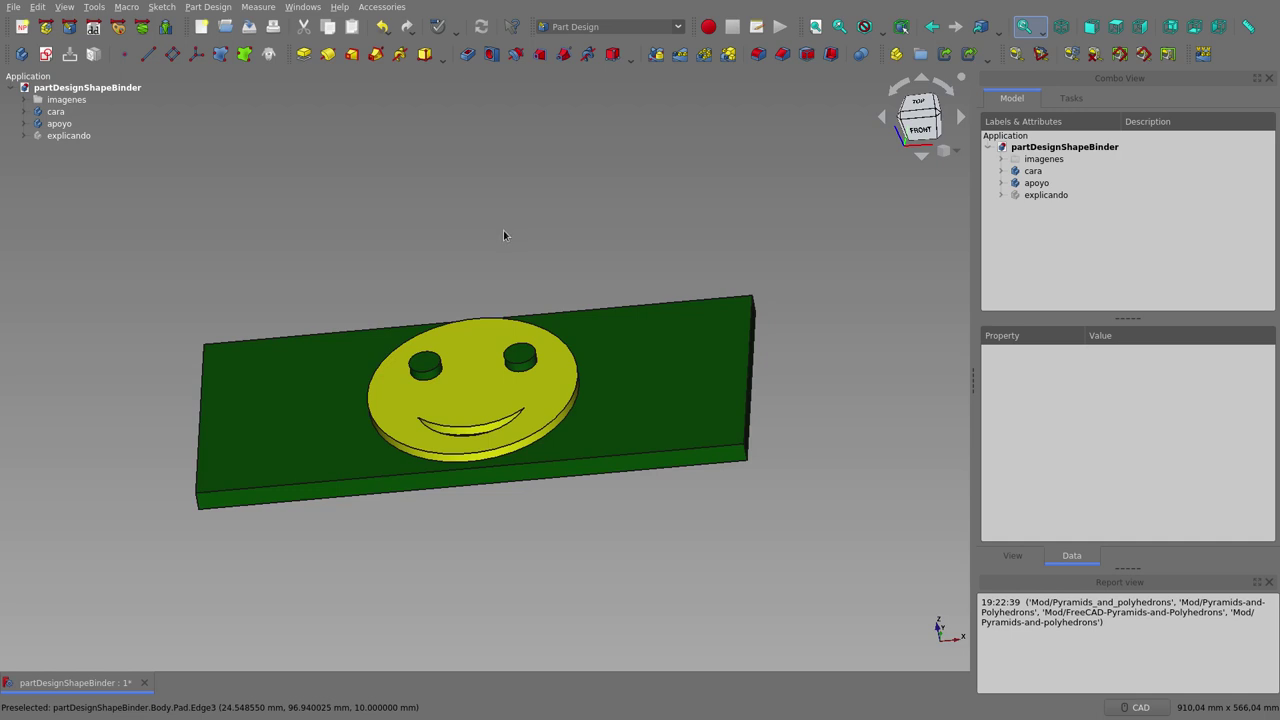
{"action": "scroll", "coordinate": [415, 390], "scroll_direction": "up", "scroll_amount": 1}
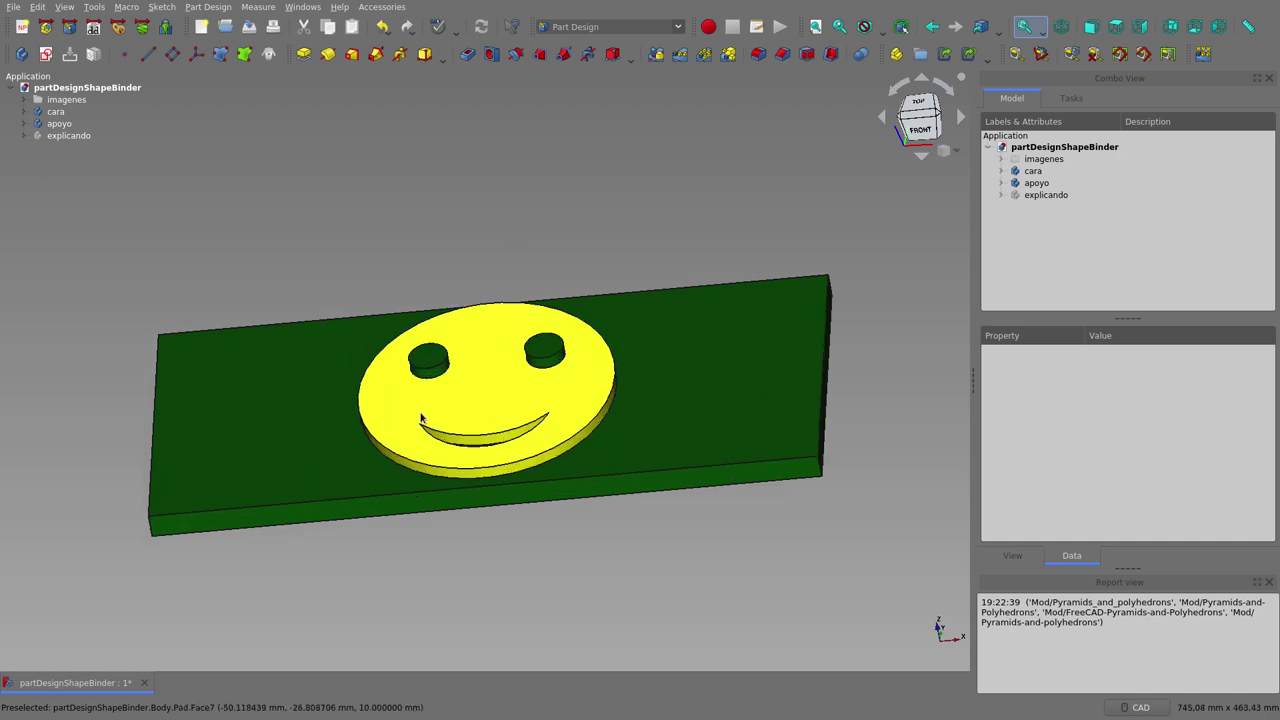
{"action": "mouse_move", "coordinate": [421, 393]}
{"action": "middle_mouse_down"}
{"action": "mouse_move", "coordinate": [382, 380]}
{"action": "mouse_move", "coordinate": [764, 373]}
{"action": "mouse_move", "coordinate": [754, 369]}
{"action": "middle_mouse_up"}
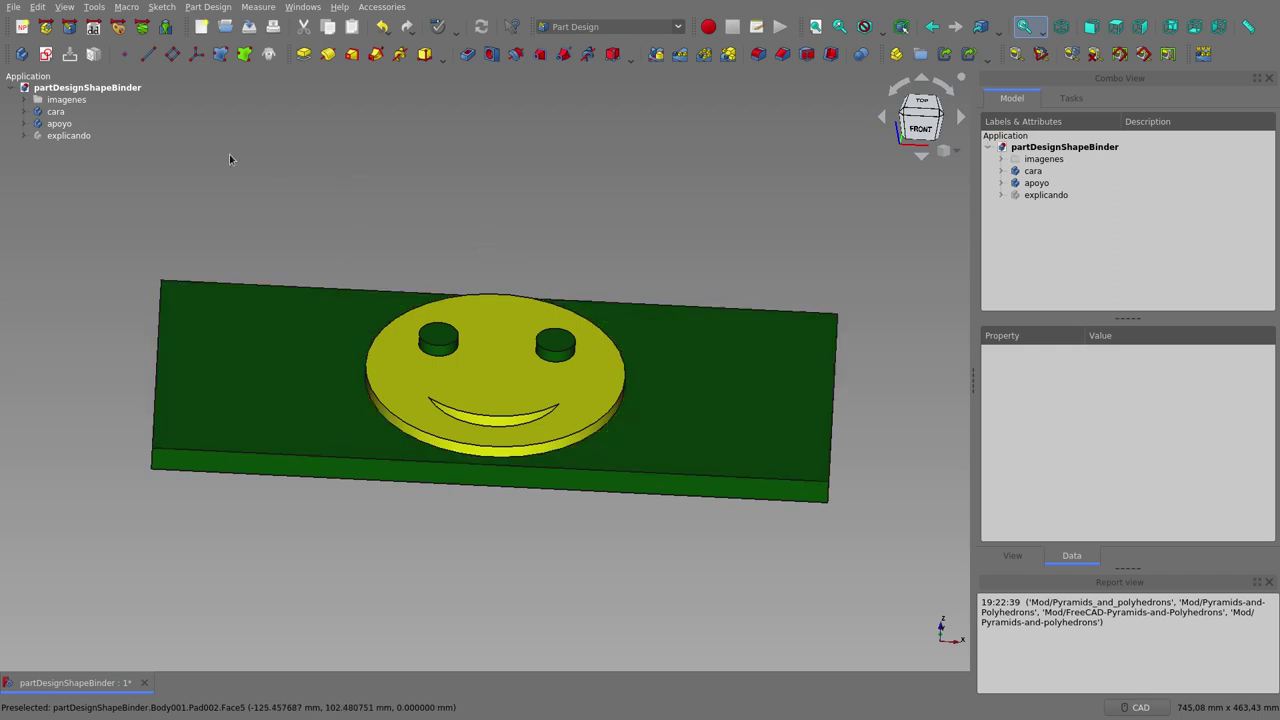
Select apoyo and toggle its transparency on and back off with V,T.
{"action": "left_click", "coordinate": [59, 124]}
{"action": "key", "text": "v"}
{"action": "key", "text": "t"}
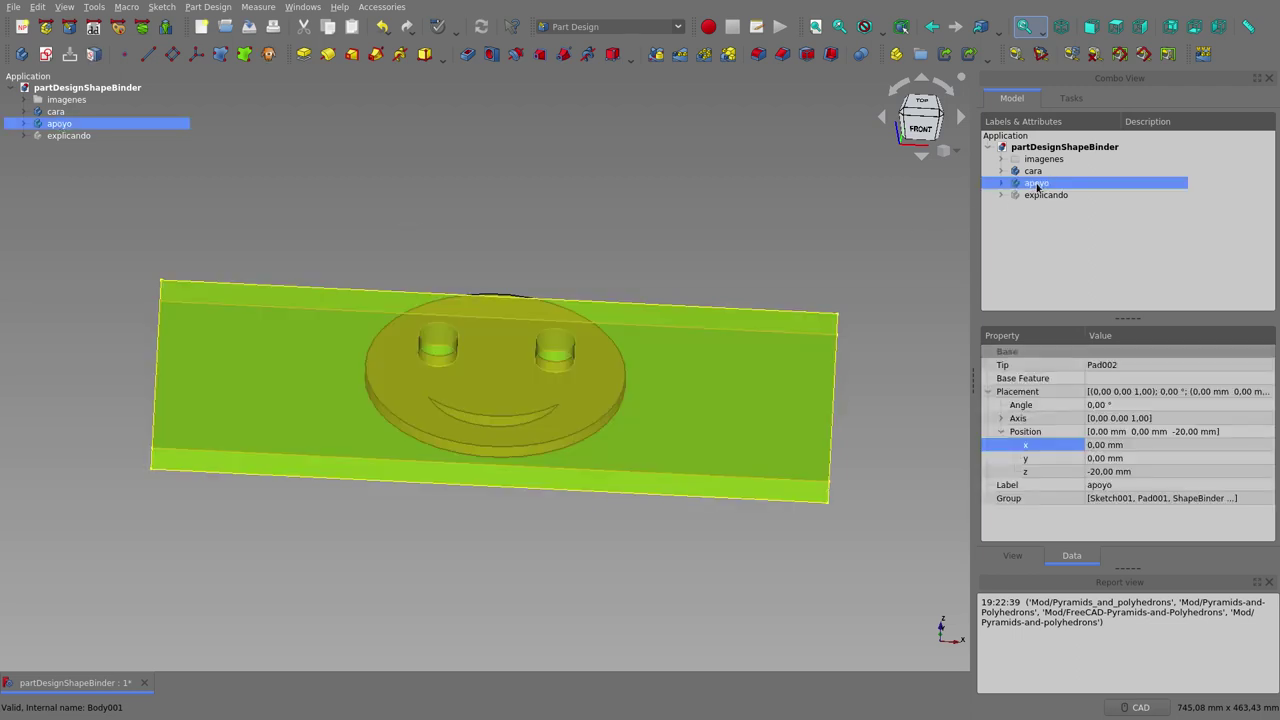
{"action": "key", "text": "v"}
{"action": "key", "text": "t"}
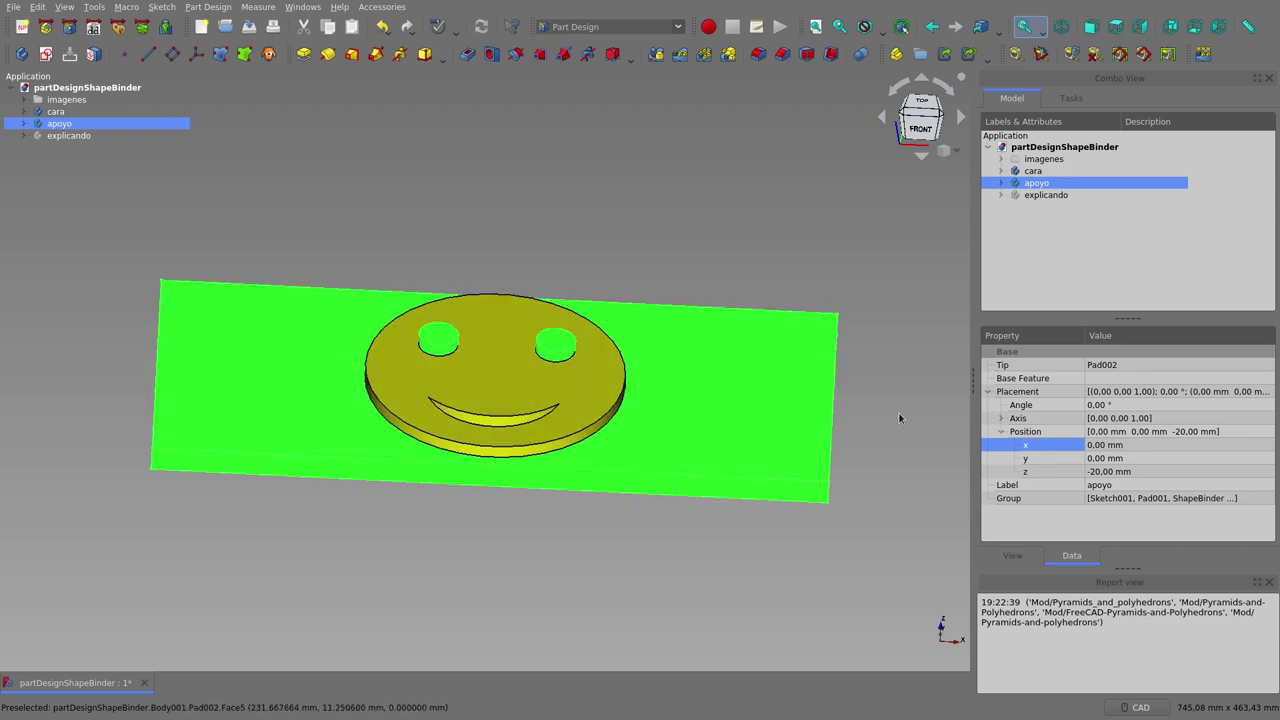
Raise the apoyo base's Placement x position to 77 mm.
{"action": "left_click", "coordinate": [1106, 450]}
{"action": "scroll", "coordinate": [1106, 445], "scroll_direction": "up", "scroll_amount": 8}
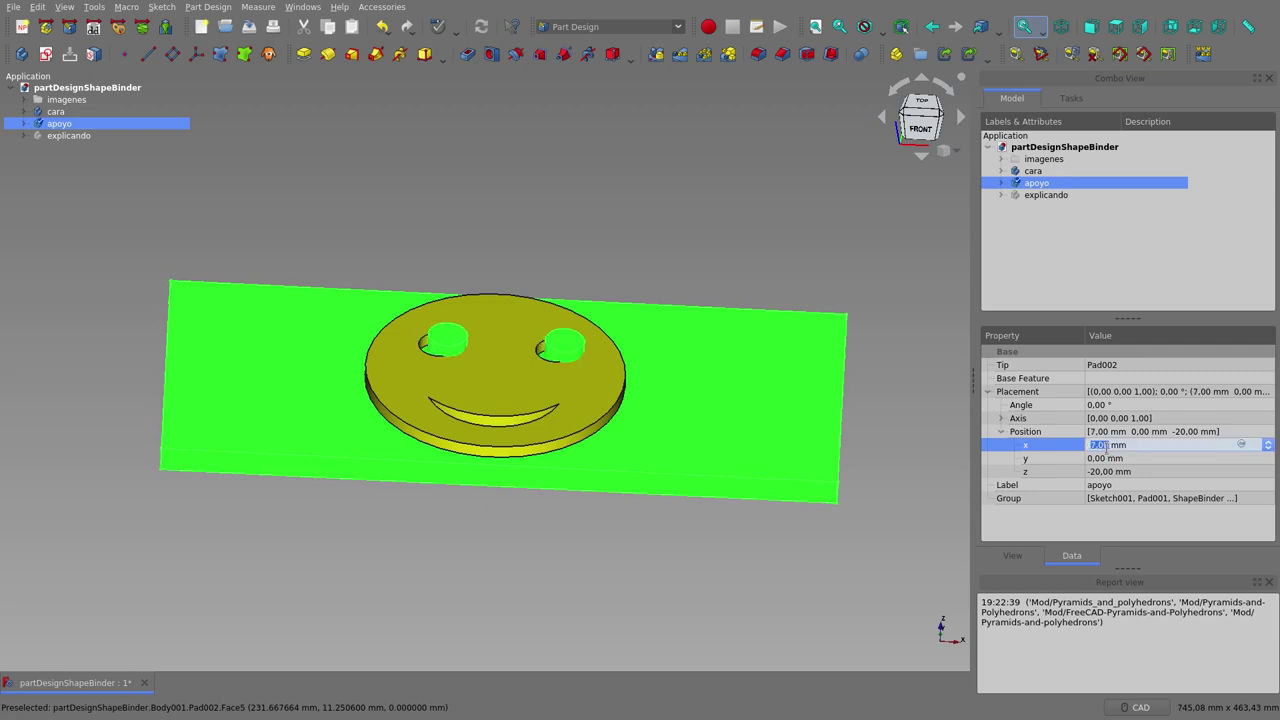
{"action": "scroll", "coordinate": [1106, 445], "scroll_direction": "up", "scroll_amount": 8}
{"action": "scroll", "coordinate": [1106, 445], "scroll_direction": "up", "scroll_amount": 8}
{"action": "scroll", "coordinate": [1106, 445], "scroll_direction": "up", "scroll_amount": 8}
{"action": "scroll", "coordinate": [1106, 450], "scroll_direction": "up", "scroll_amount": 7}
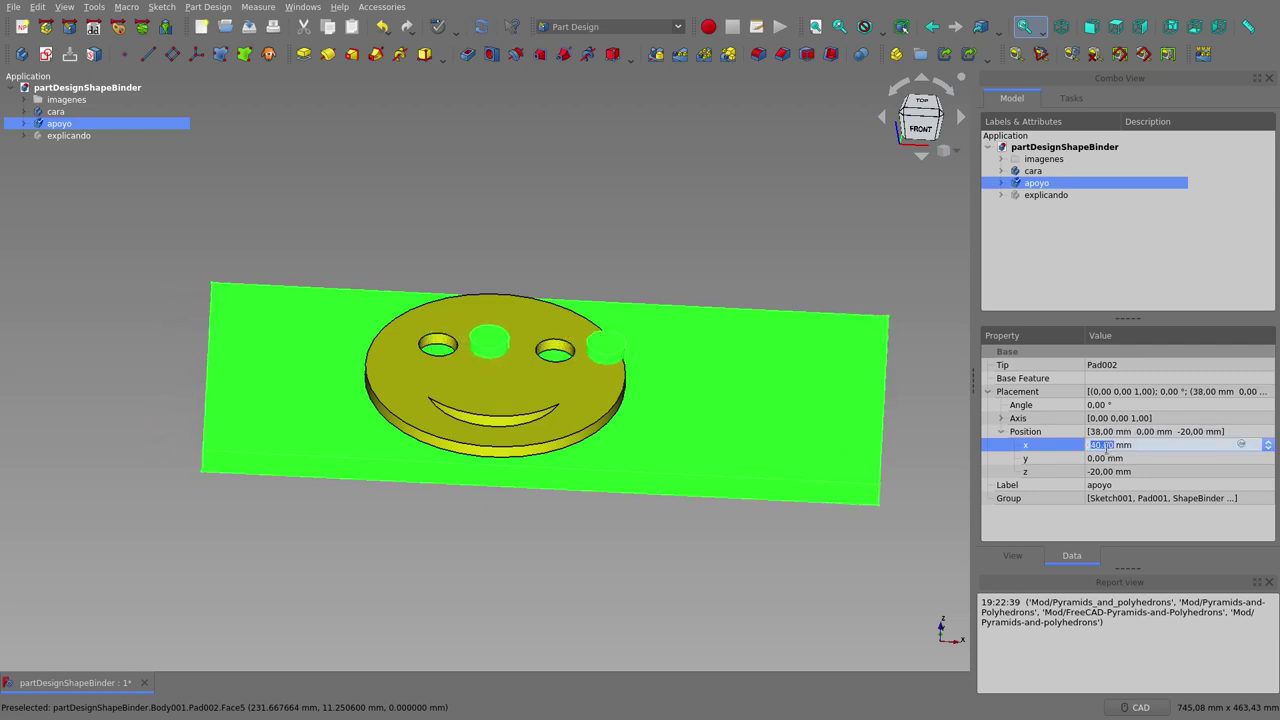
{"action": "scroll", "coordinate": [1106, 450], "scroll_direction": "up", "scroll_amount": 7}
{"action": "scroll", "coordinate": [1106, 450], "scroll_direction": "up", "scroll_amount": 7}
{"action": "scroll", "coordinate": [1106, 450], "scroll_direction": "up", "scroll_amount": 7}
{"action": "scroll", "coordinate": [1107, 445], "scroll_direction": "up", "scroll_amount": 8}
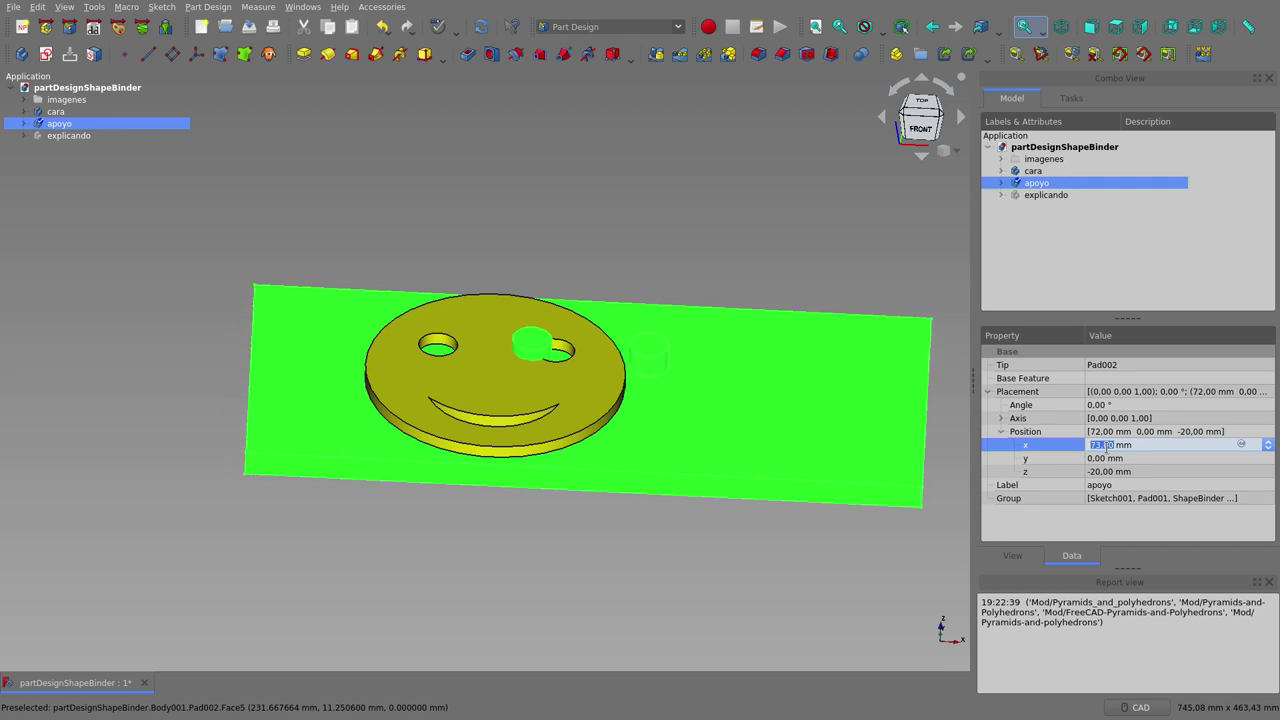
{"action": "scroll", "coordinate": [1107, 445], "scroll_direction": "up", "scroll_amount": 8}
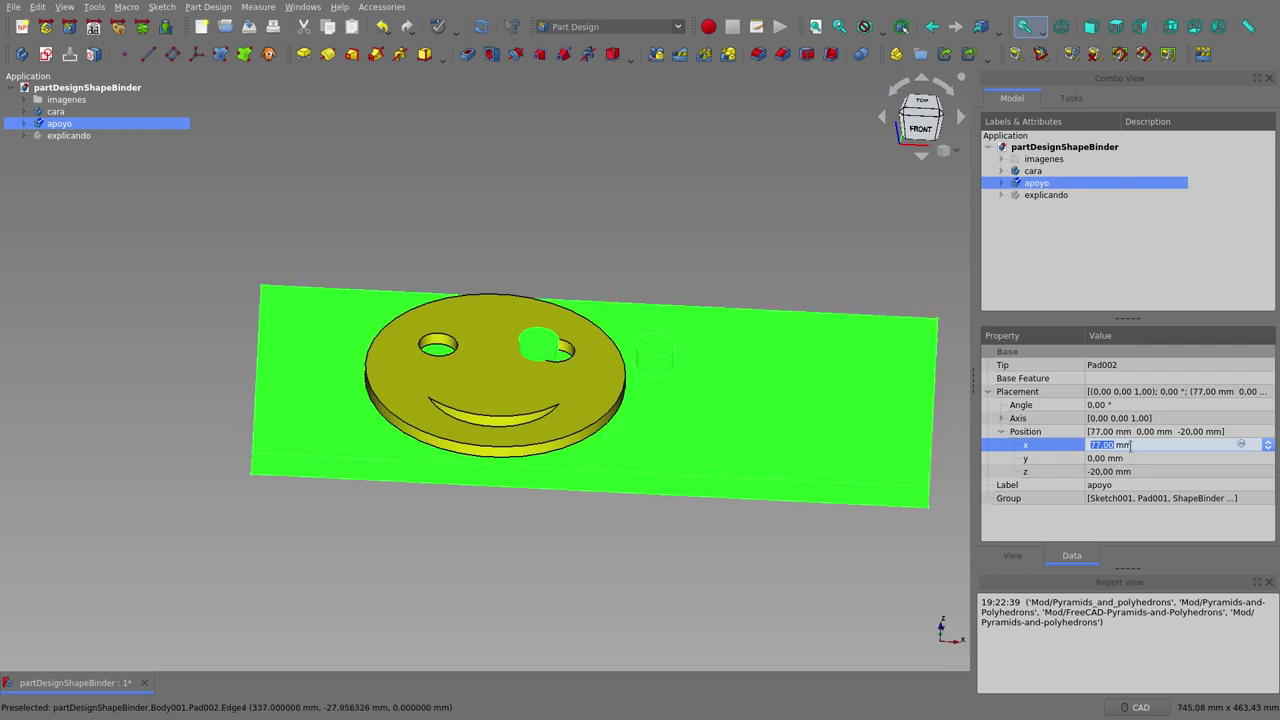
{"action": "left_click", "coordinate": [774, 237]}
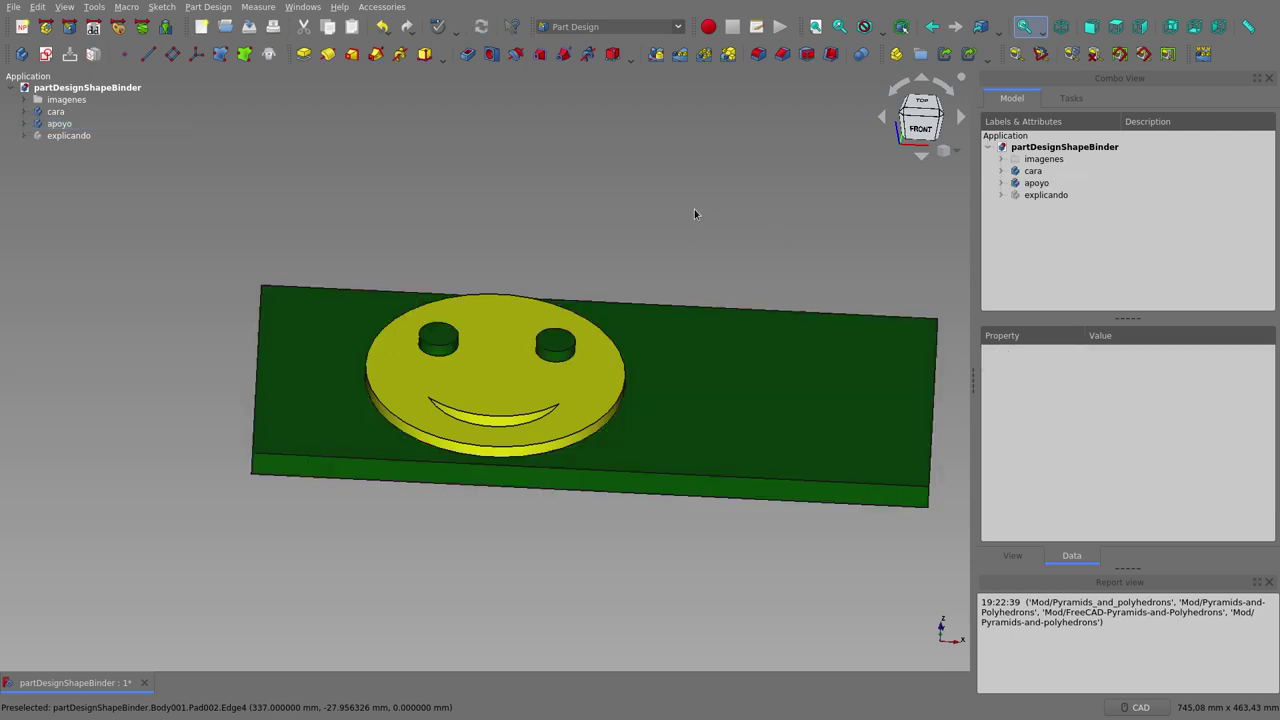
{"action": "middle_click_drag", "start_coordinate": [694, 213], "coordinate": [618, 281]}
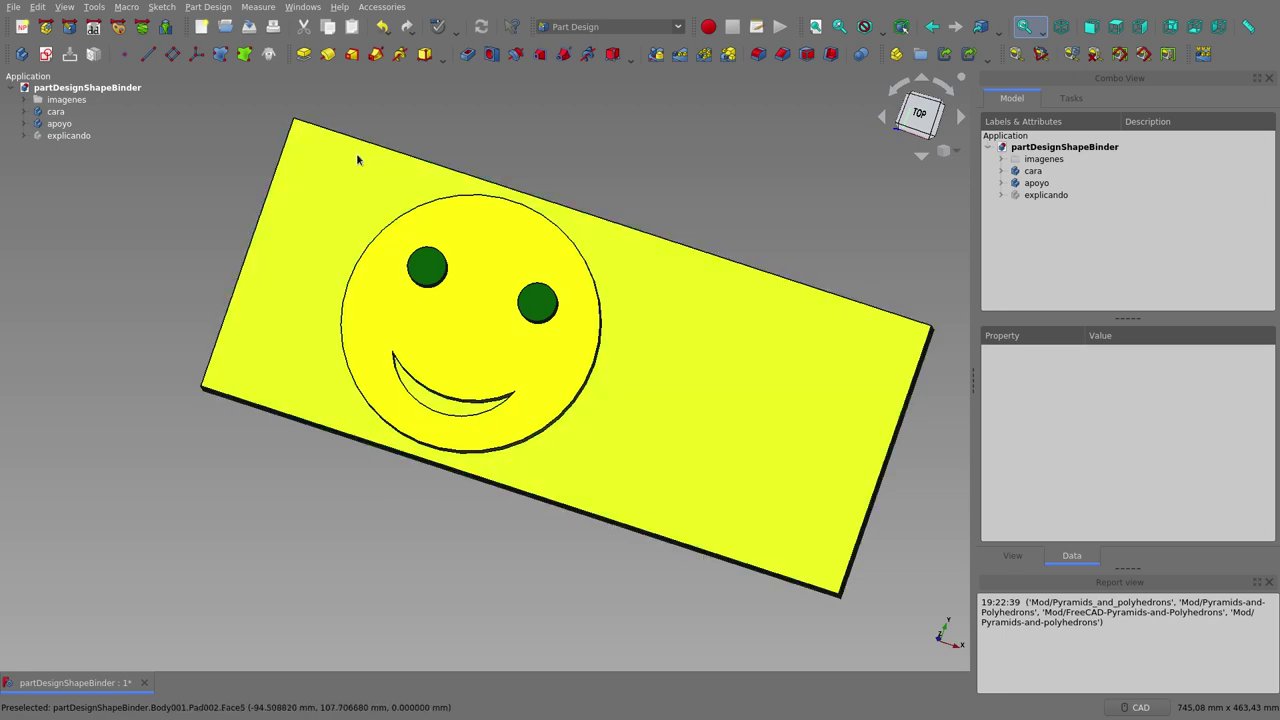
{"action": "mouse_move", "coordinate": [443, 180]}
{"action": "middle_mouse_down"}
{"action": "mouse_move", "coordinate": [653, 159]}
{"action": "mouse_move", "coordinate": [598, 128]}
{"action": "mouse_move", "coordinate": [586, 163]}
{"action": "middle_mouse_up"}
{"action": "middle_click_drag", "start_coordinate": [543, 200], "coordinate": [450, 241]}
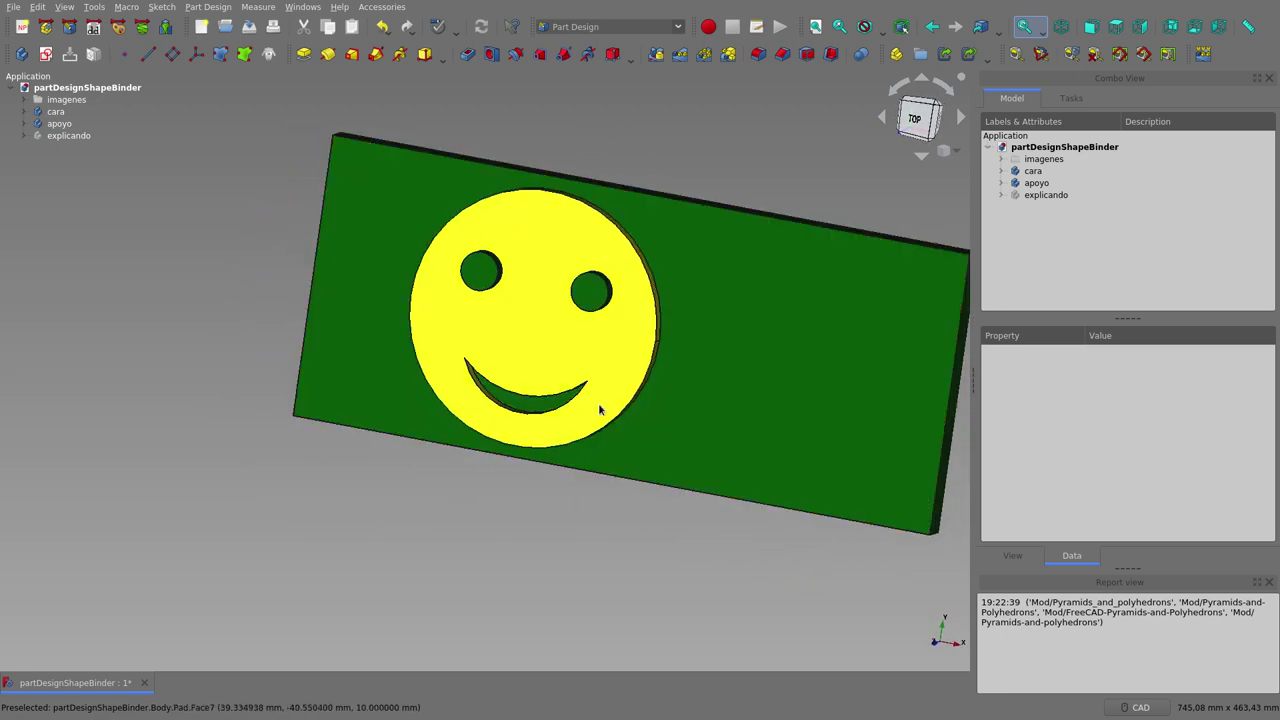
{"action": "mouse_move", "coordinate": [600, 410]}
{"action": "middle_mouse_down"}
{"action": "mouse_move", "coordinate": [680, 446]}
{"action": "mouse_move", "coordinate": [766, 434]}
{"action": "mouse_move", "coordinate": [743, 432]}
{"action": "middle_mouse_up"}
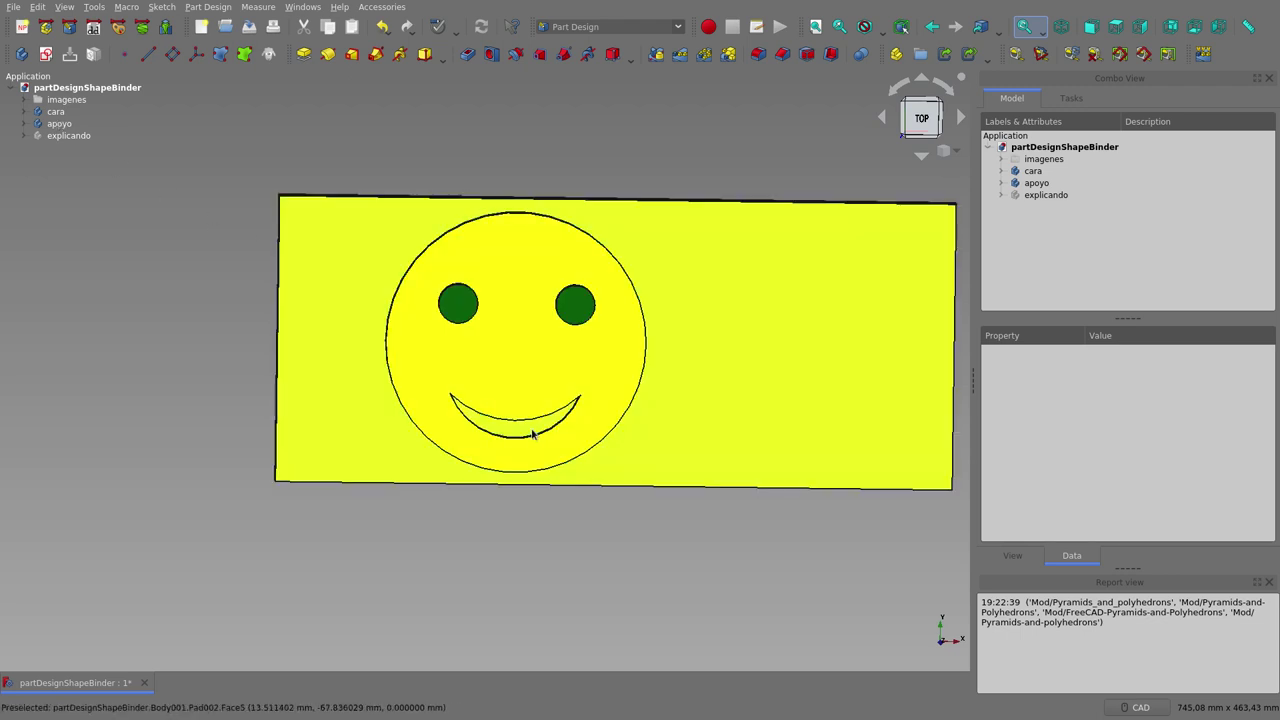
{"action": "middle_click_drag", "start_coordinate": [528, 428], "coordinate": [493, 327]}
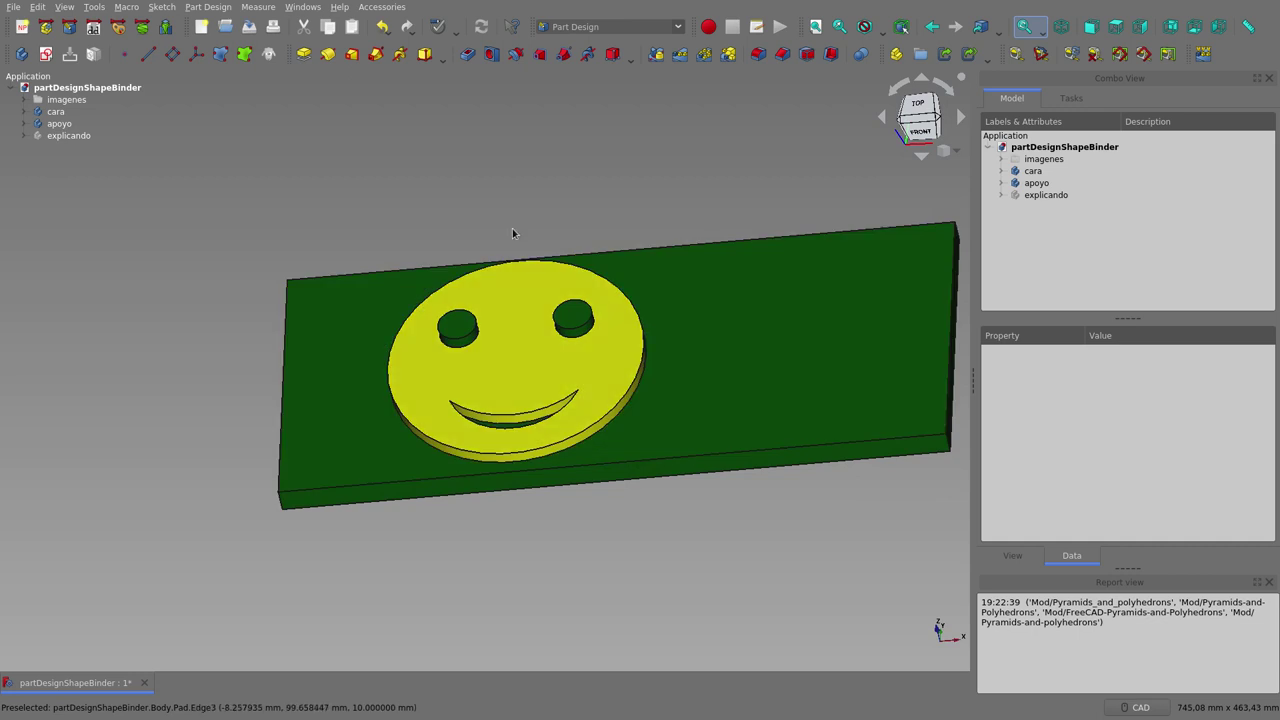
{"action": "middle_click_drag", "start_coordinate": [577, 215], "coordinate": [615, 218]}
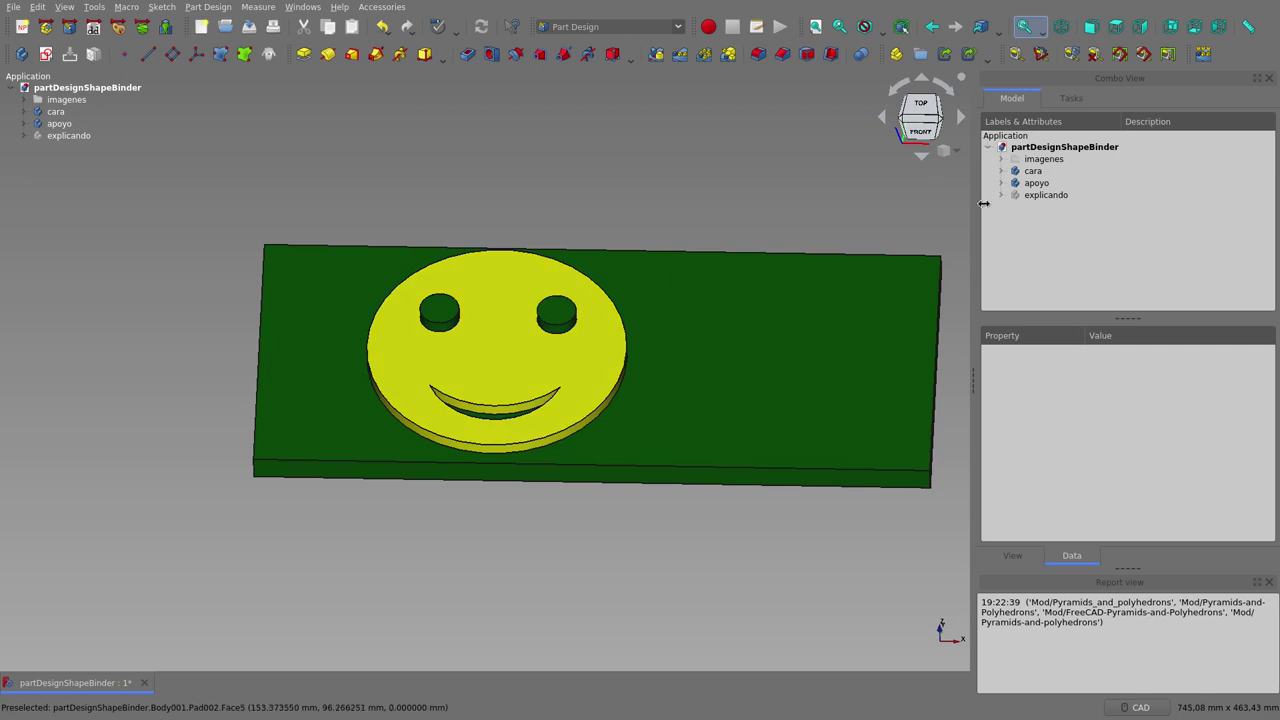
Set the apoyo base's Placement x position back to 0 mm.
{"action": "left_click", "coordinate": [1040, 184]}
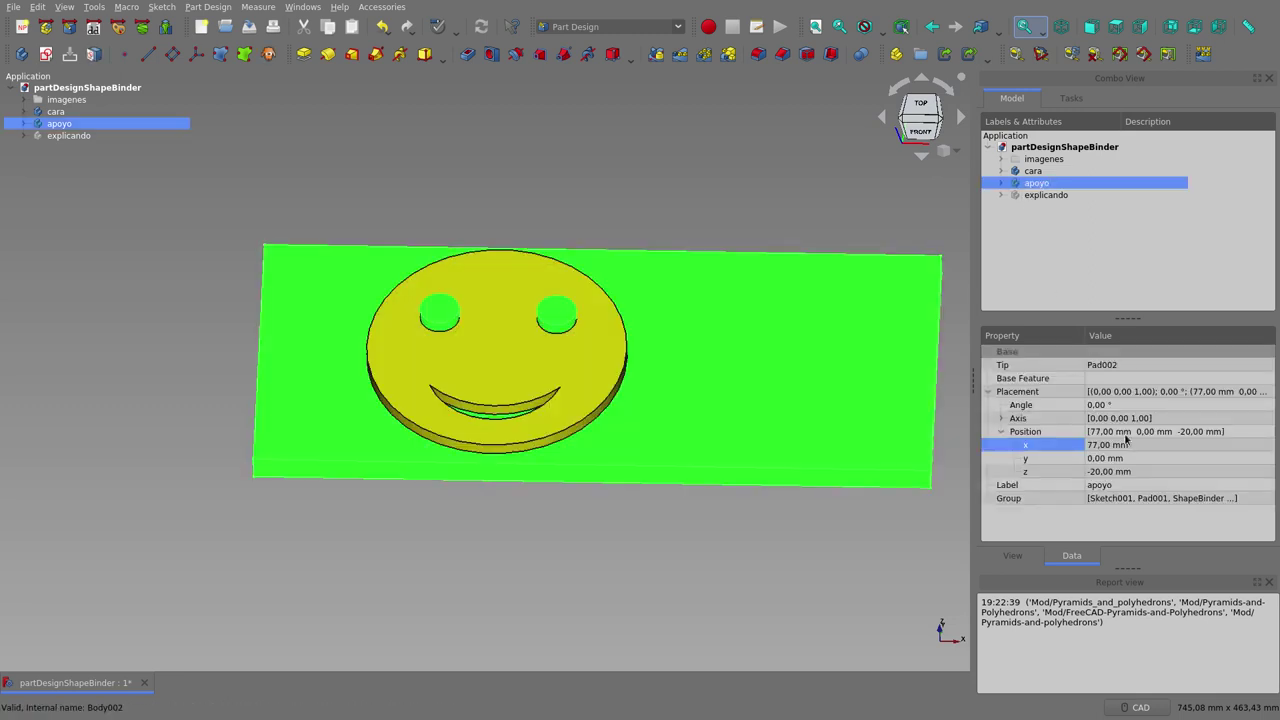
{"action": "left_click", "coordinate": [1128, 446]}
{"action": "type", "text": "0"}
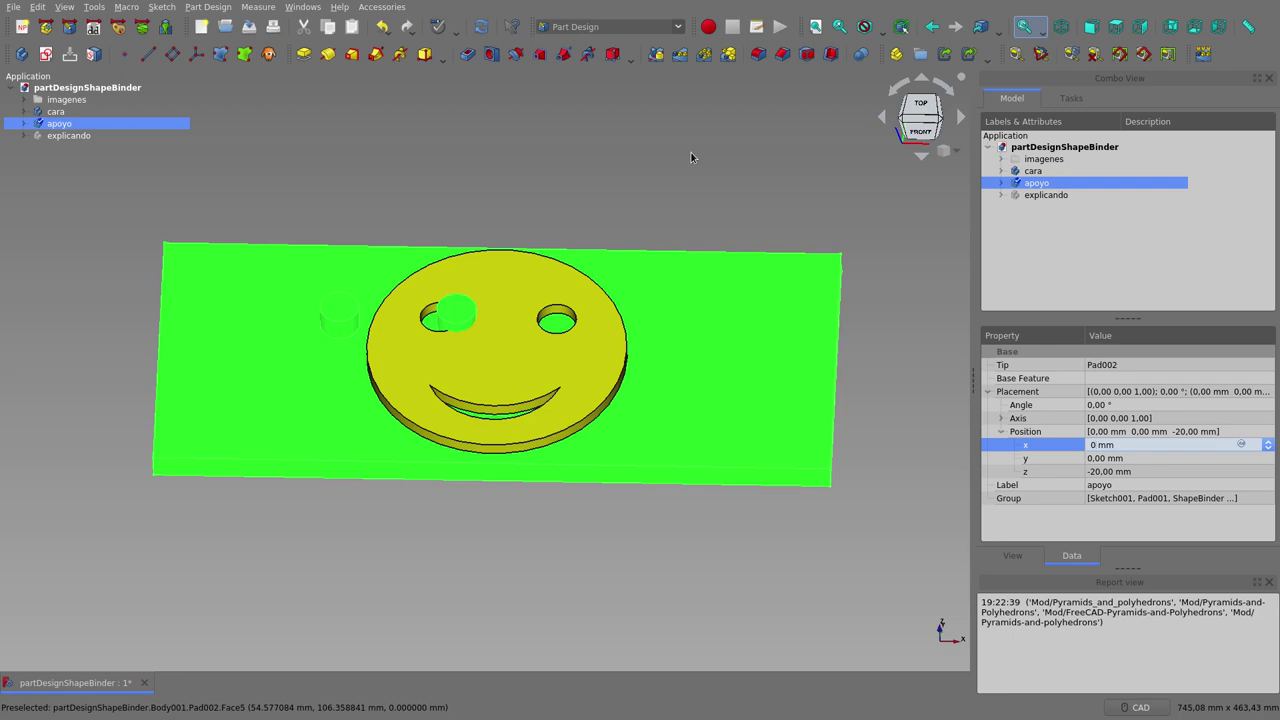
{"action": "key", "text": "Return"}
{"action": "left_click", "coordinate": [640, 157]}
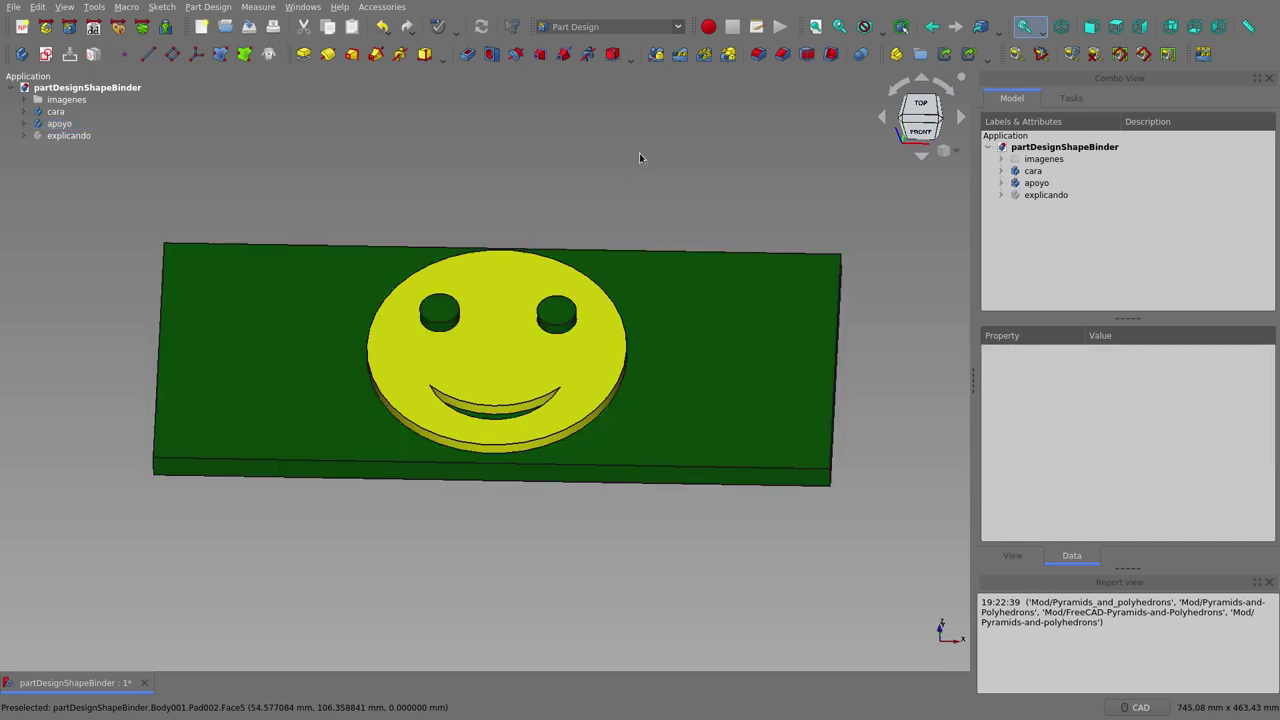
{"action": "middle_click_drag", "start_coordinate": [525, 181], "coordinate": [580, 263]}
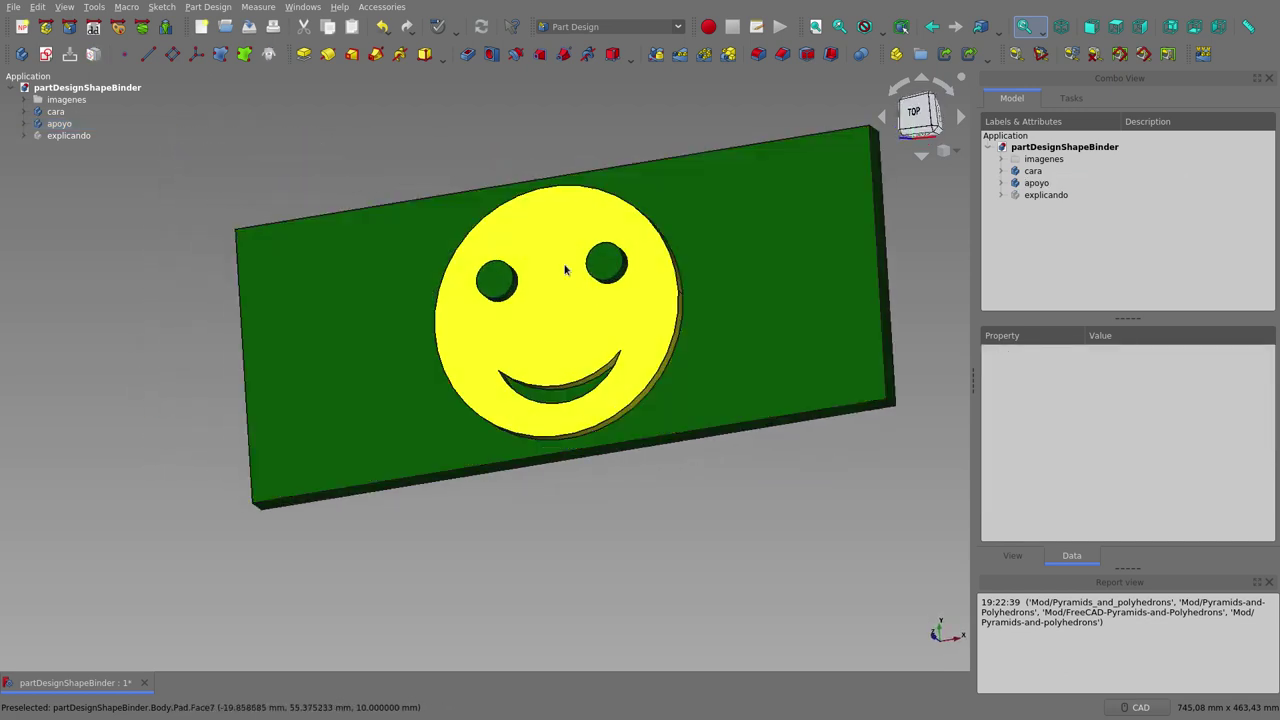
{"action": "mouse_move", "coordinate": [641, 348]}
{"action": "middle_mouse_down"}
{"action": "mouse_move", "coordinate": [690, 170]}
{"action": "mouse_move", "coordinate": [737, 206]}
{"action": "mouse_move", "coordinate": [737, 234]}
{"action": "middle_mouse_up"}
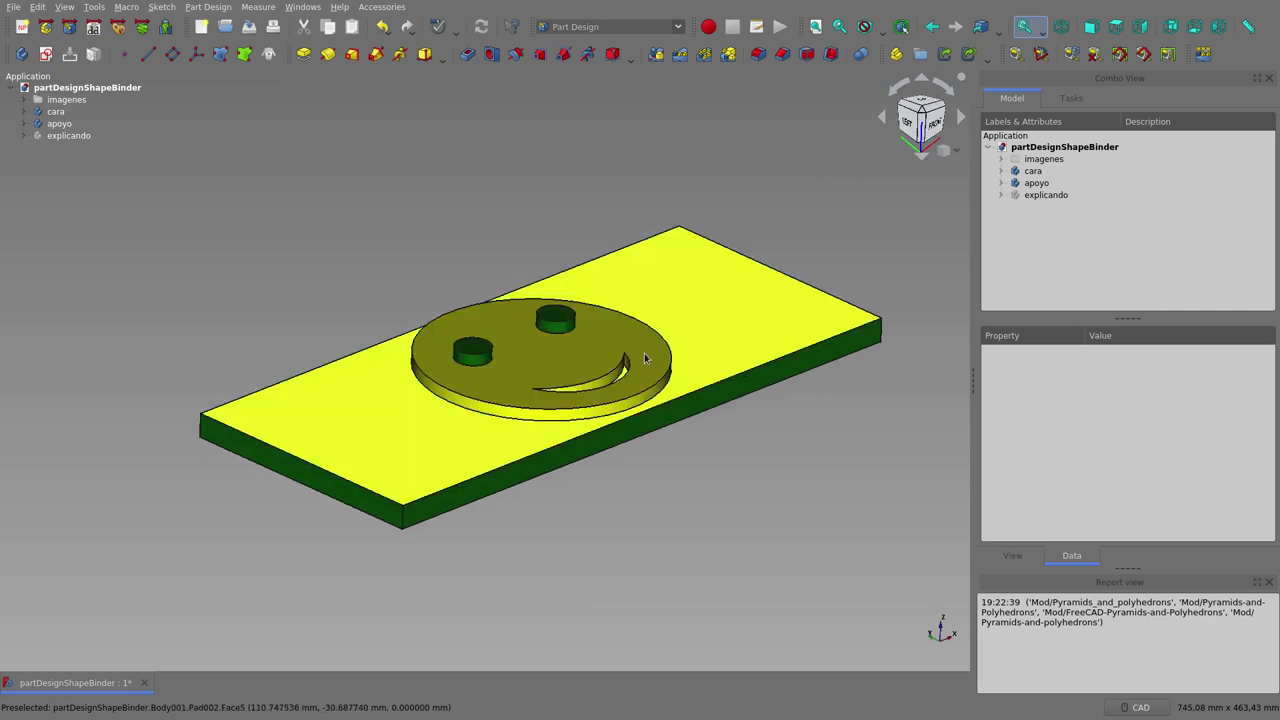